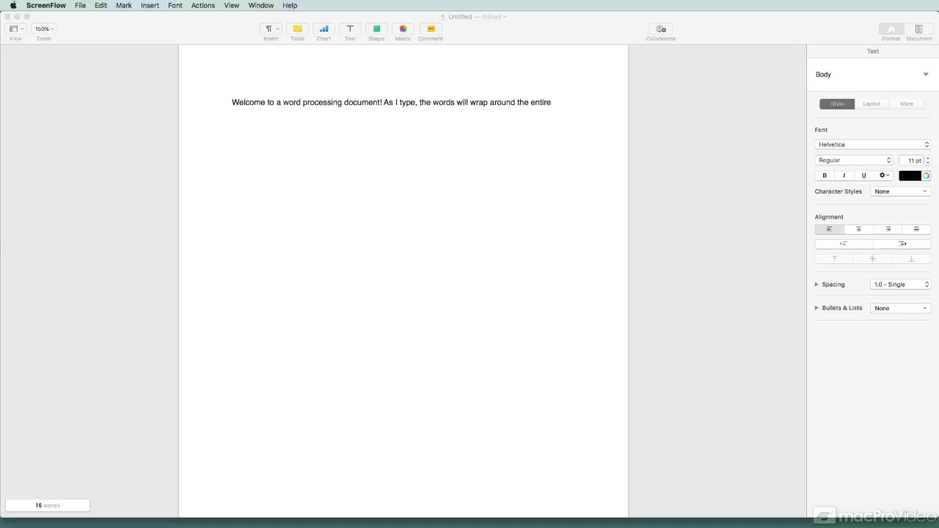
Complete the opening paragraph with the word "document" and select all the body text for reuse
click(556, 101)
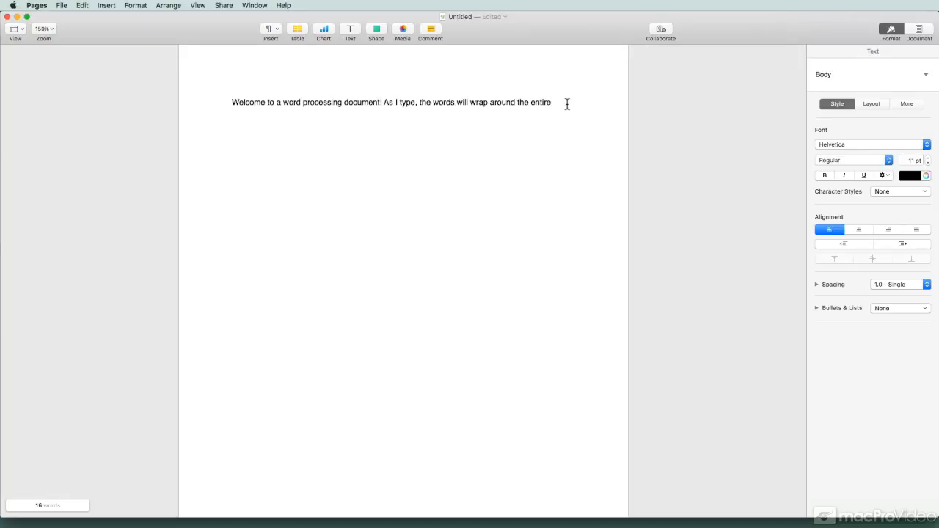
text(document)
key(super+a)
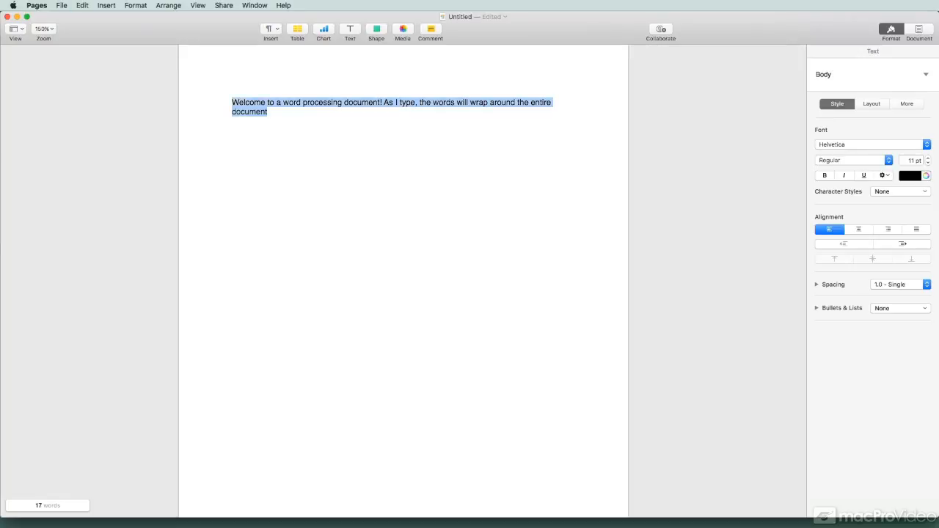
click(545, 168)
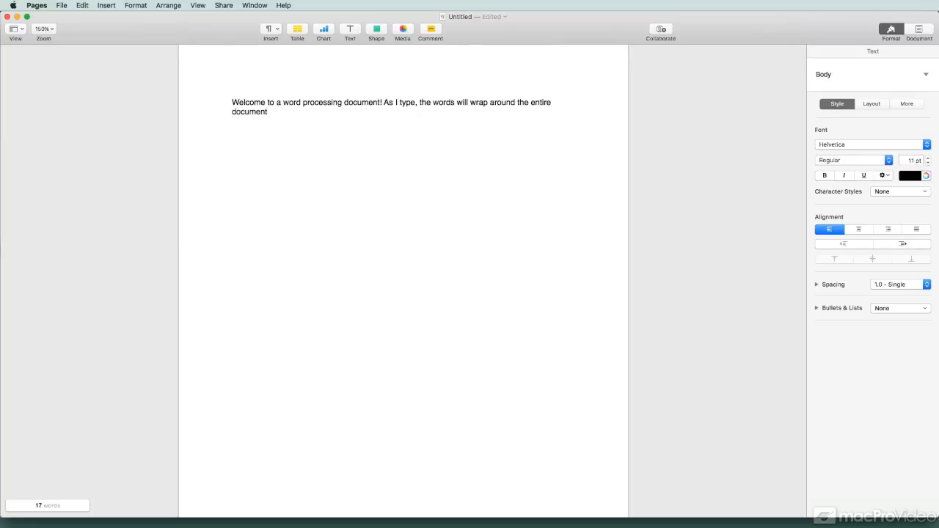
Place the photo of the keyboard player below the paragraph, shrink it, and try moving it within the body text
key(Return)
key(Return)
drag(461, 143, 409, 265)
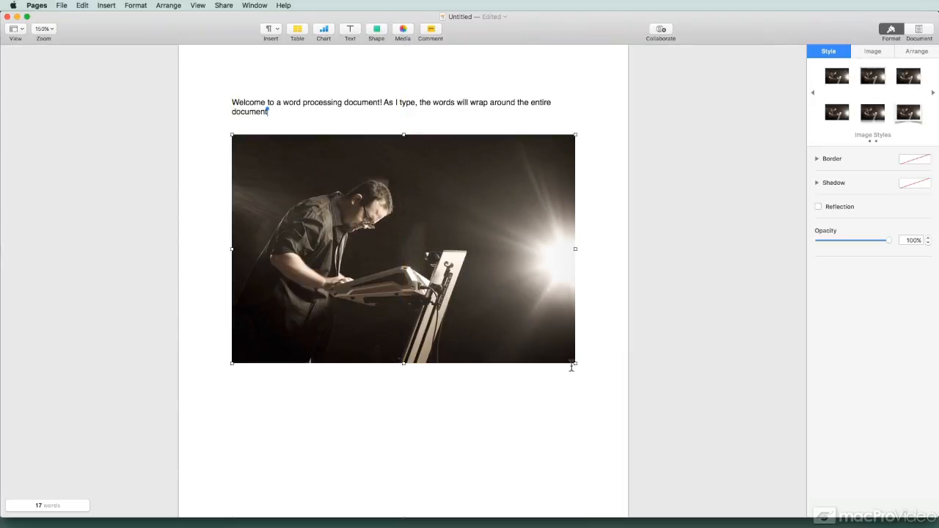
drag(575, 363, 465, 256)
drag(396, 229, 454, 234)
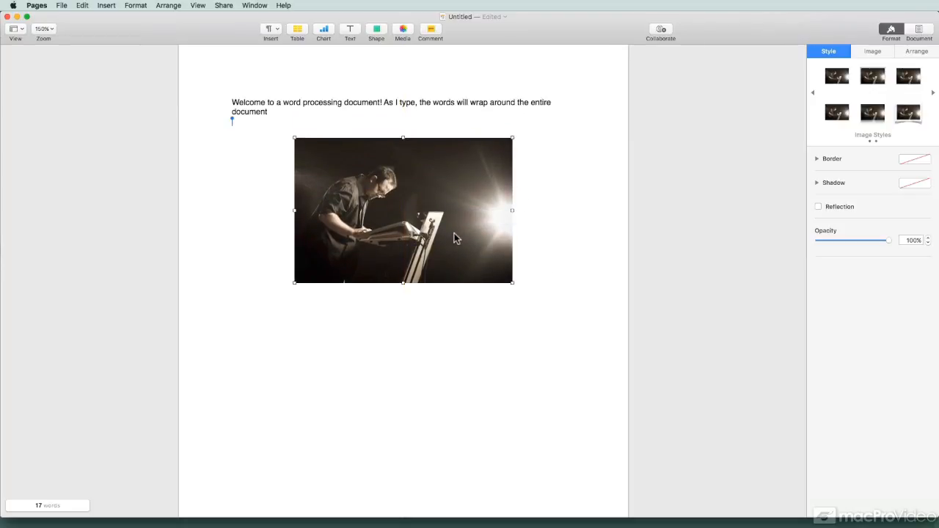
Undo the photo's move, resizing and insertion
key(super+z)
key(super+z)
key(super+z)
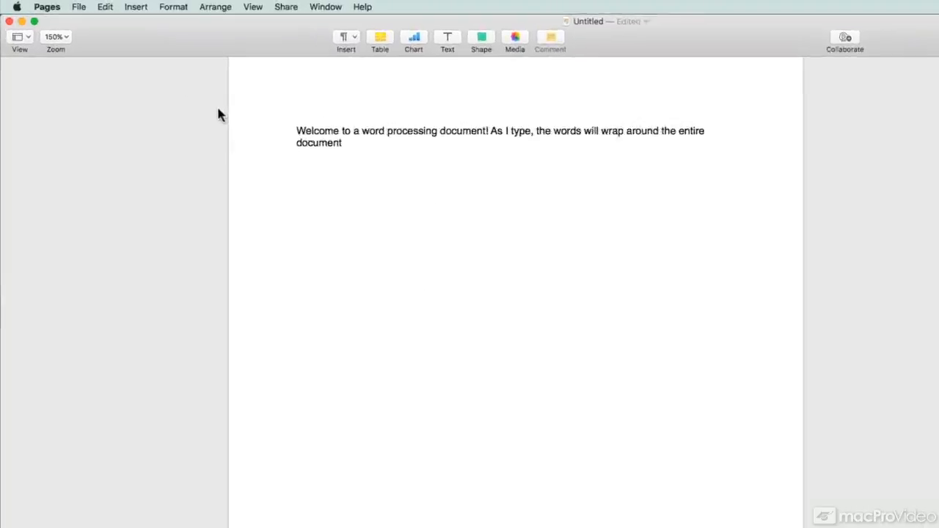
Convert the word processing document to a page layout document, accepting the removal of the body text
click(79, 7)
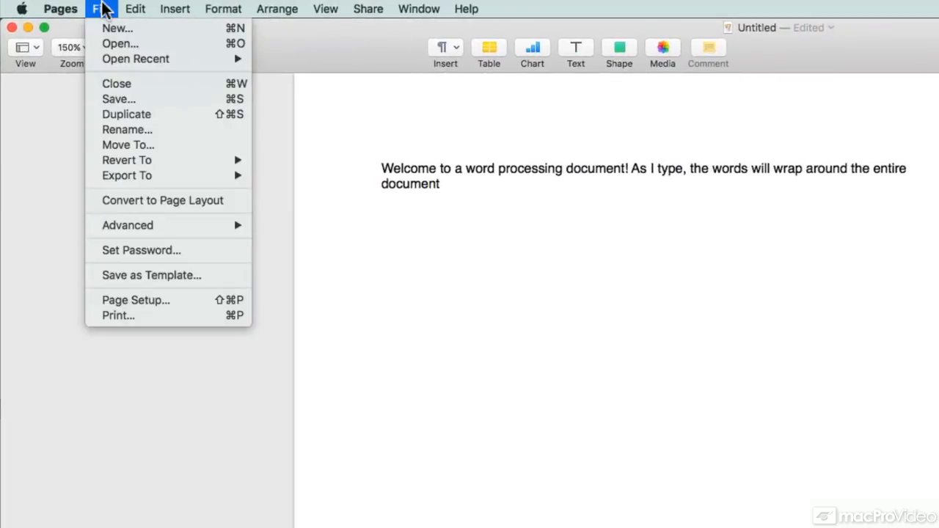
click(143, 205)
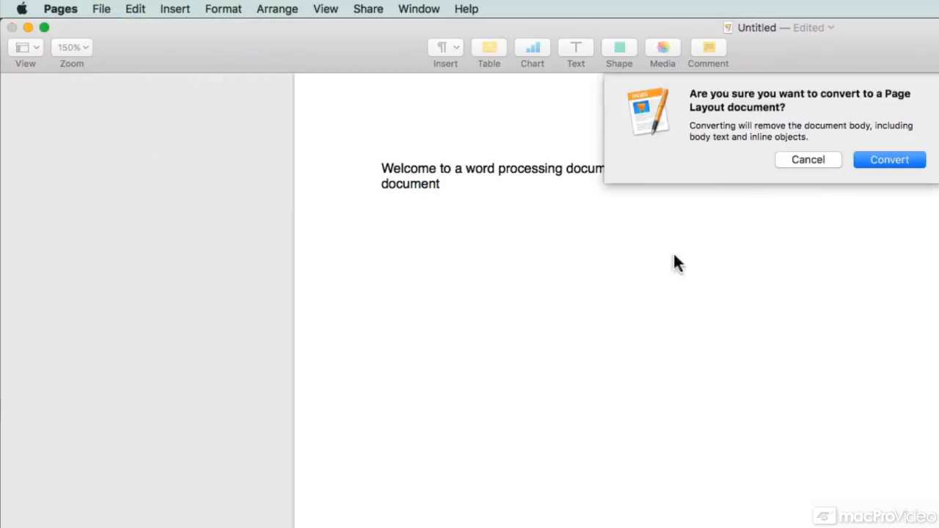
click(912, 166)
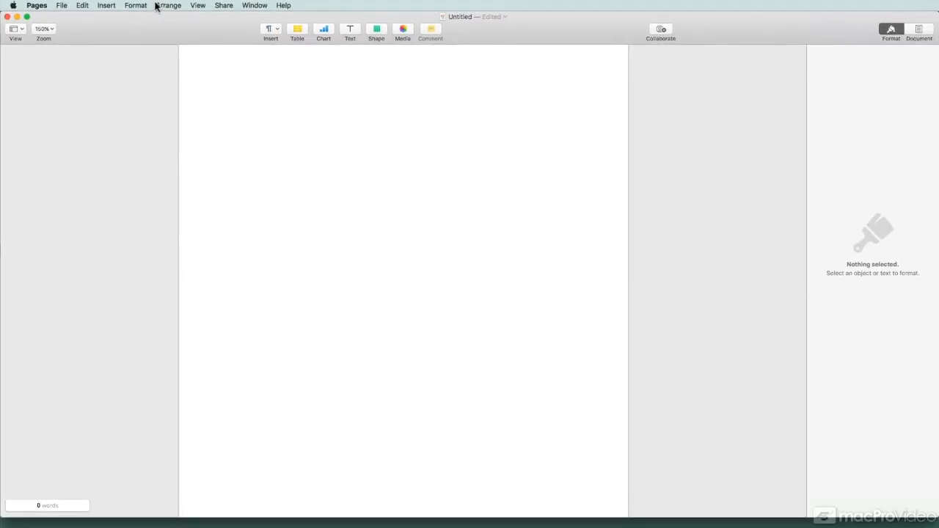
Insert a text box containing the "Welcome to a word processing document!" paragraph and move it to the page's upper-left area
click(113, 5)
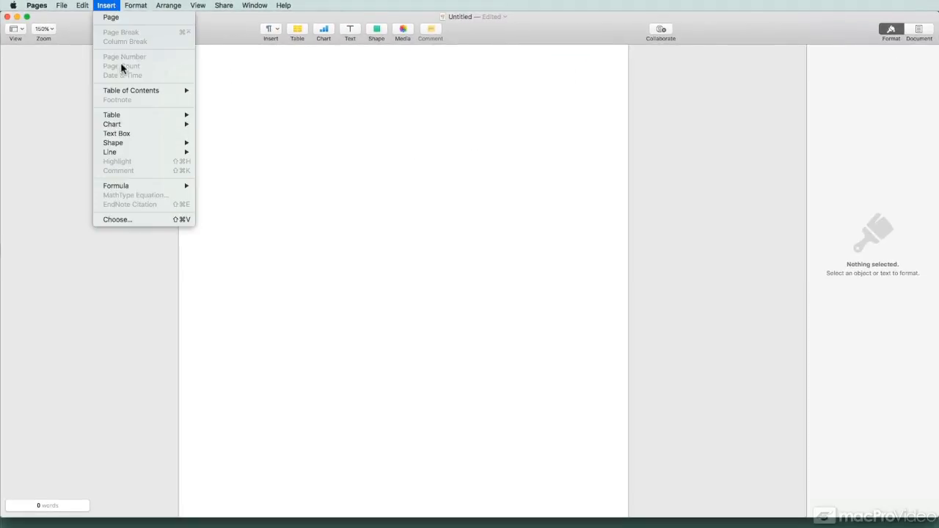
click(122, 134)
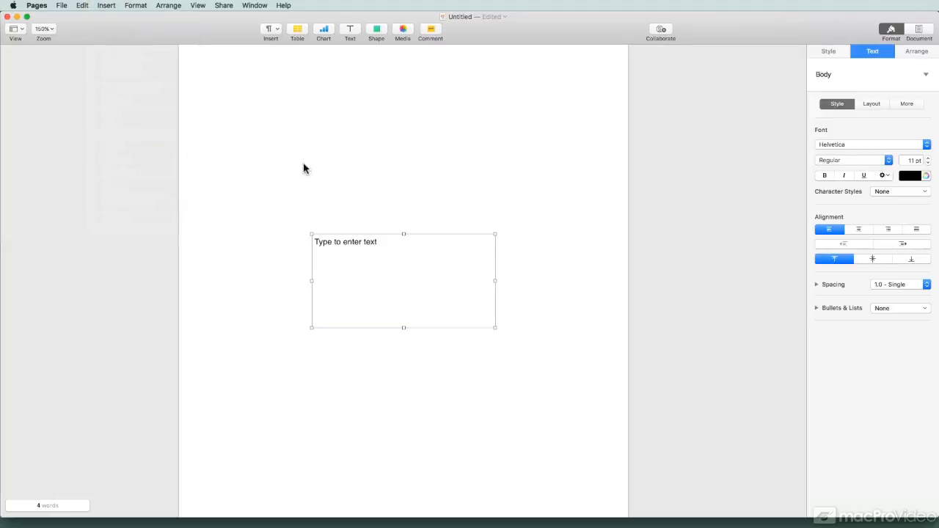
click(352, 266)
text(Welcome to a word processing document! As I type, the words will wrap around the entire document)
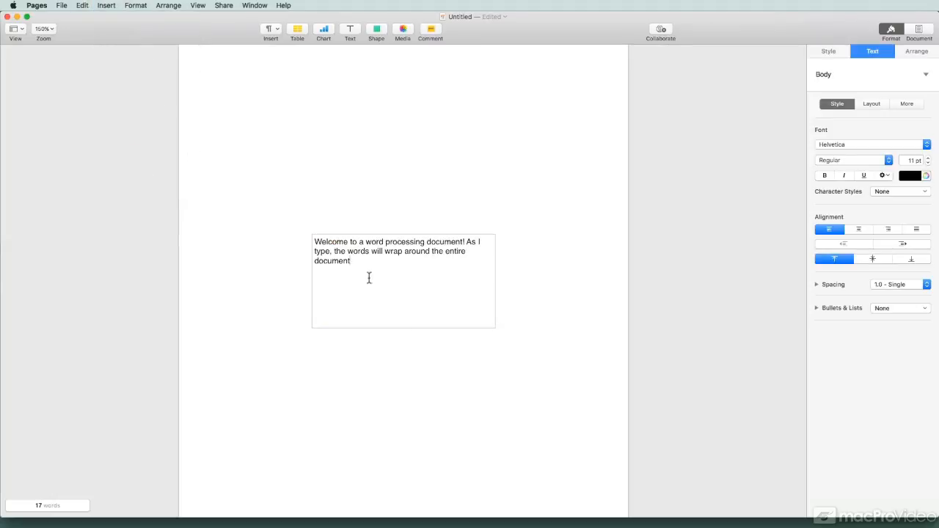
click(408, 360)
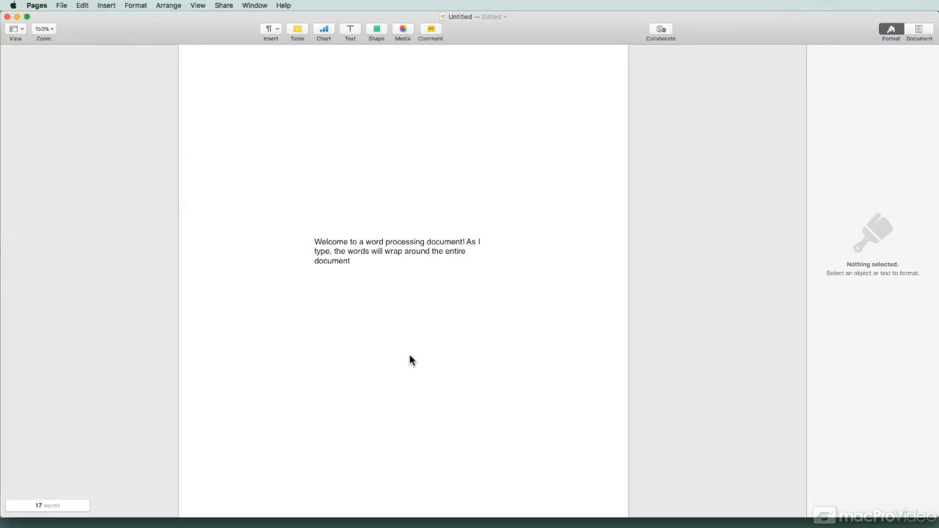
drag(417, 254, 326, 356)
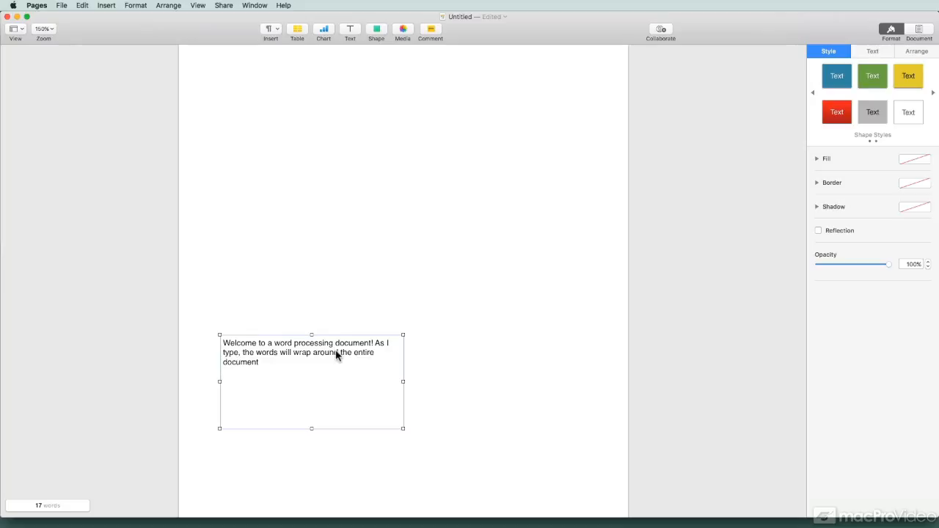
drag(337, 355, 336, 123)
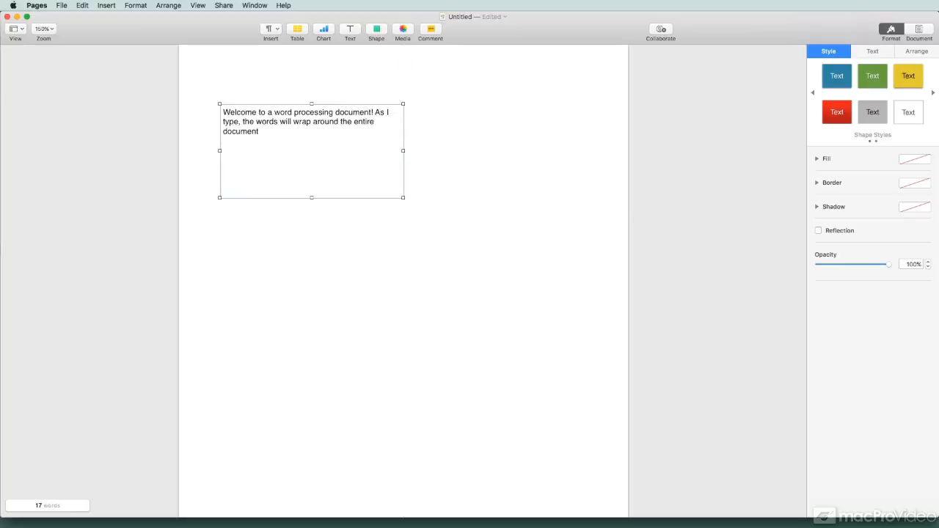
Add the keyboard player's photo at reduced size below the text box, aligned to its left edge, and move the text box slightly higher
drag(858, 448, 462, 290)
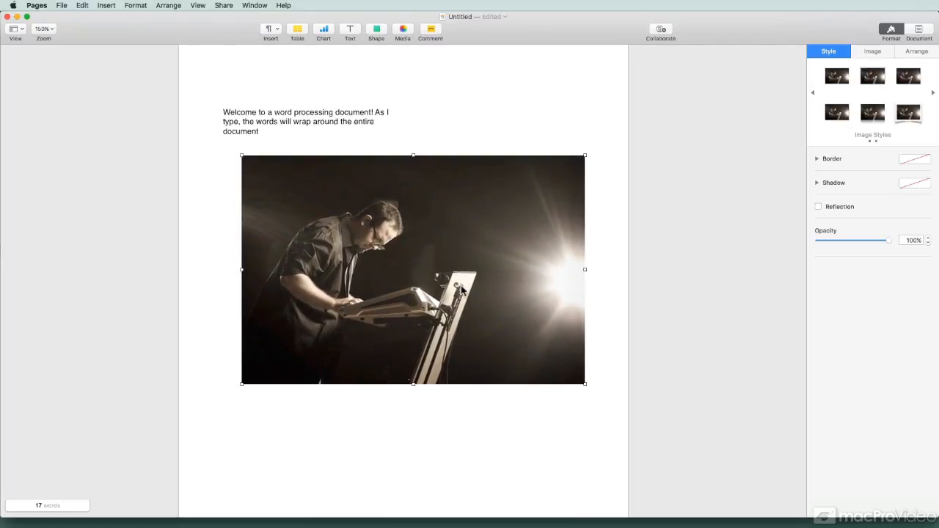
drag(584, 155, 427, 238)
drag(408, 325, 520, 212)
drag(304, 117, 303, 97)
drag(503, 225, 372, 280)
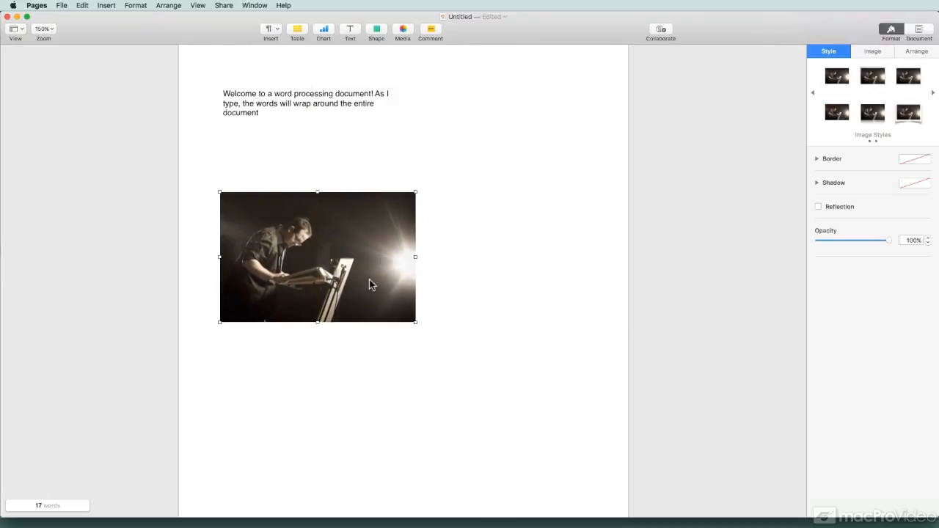
Create a new document from the Lost & Found Flyer template in the Flyers & Posters category
click(62, 5)
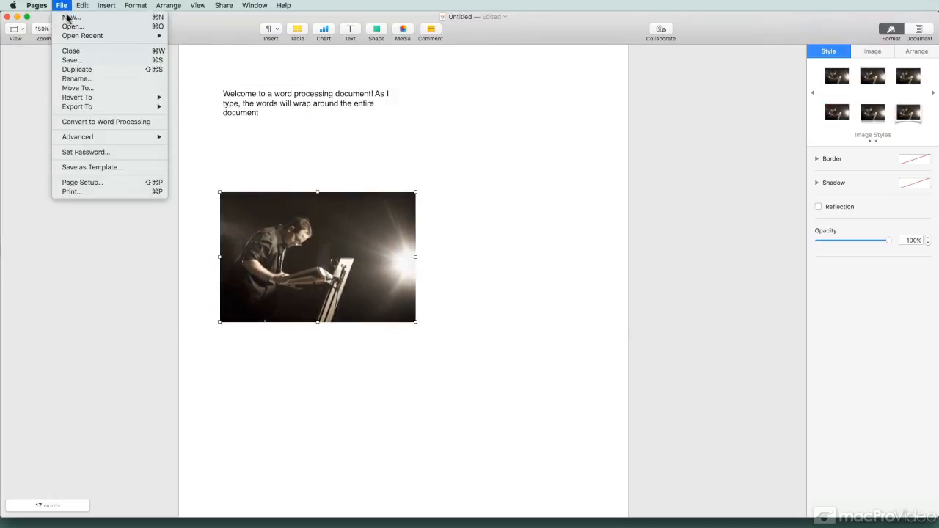
click(69, 18)
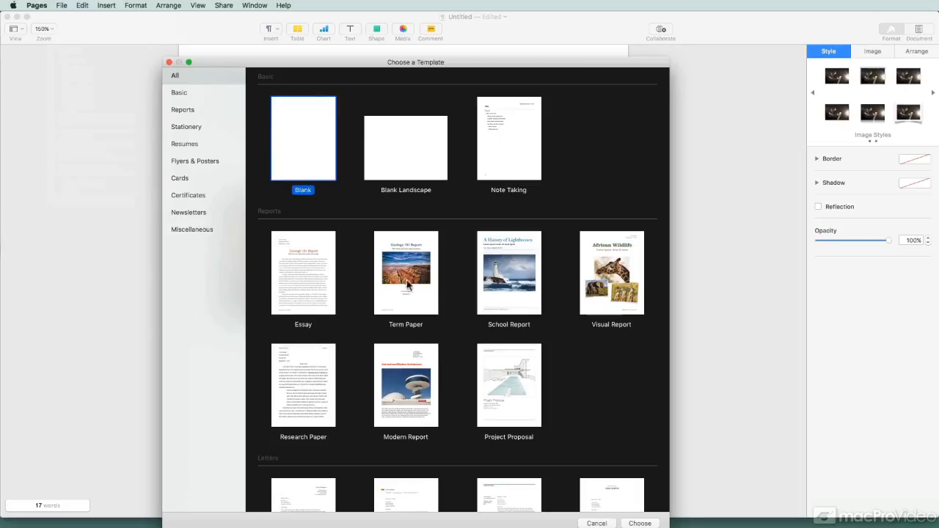
click(327, 380)
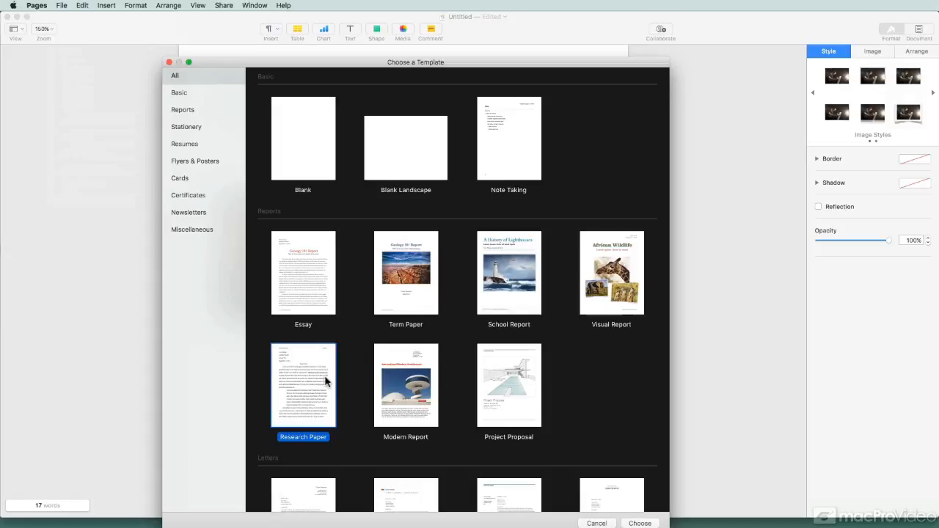
scroll(326, 380, down, 5)
click(194, 162)
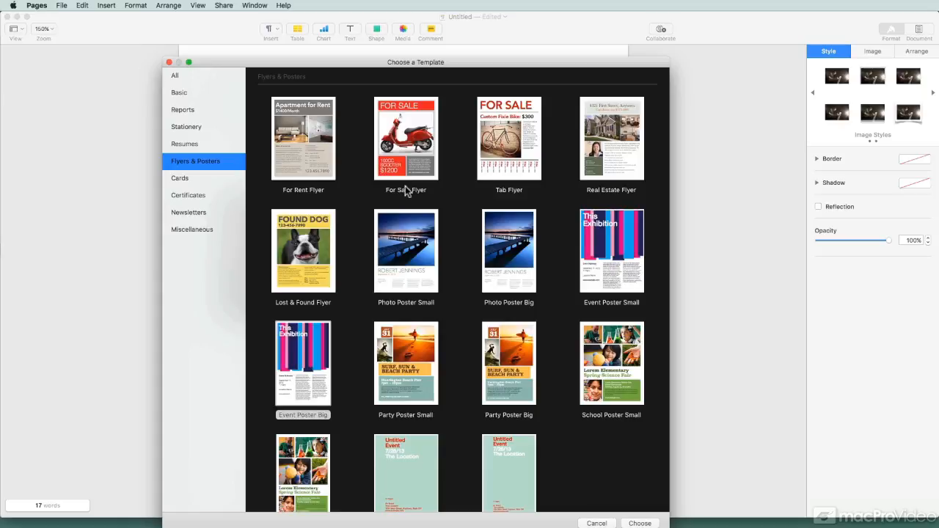
click(305, 251)
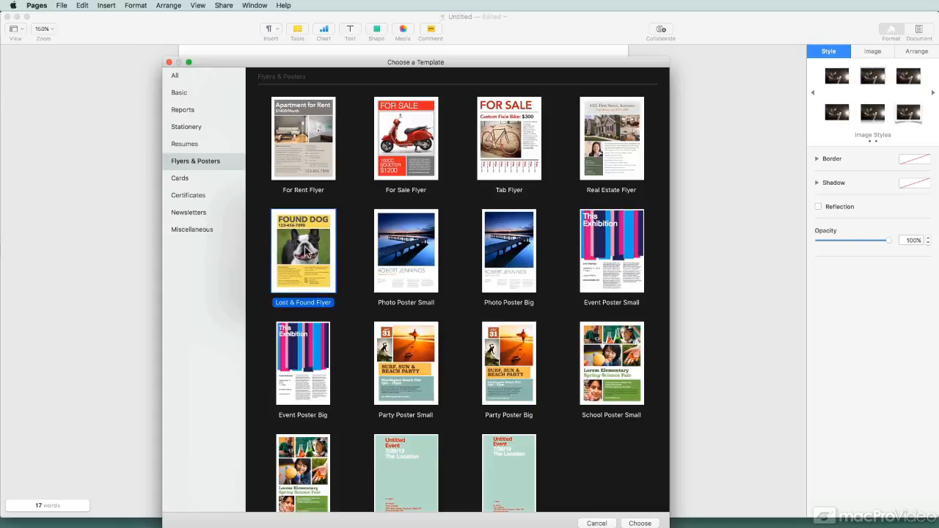
double_click(305, 251)
drag(740, 132, 321, 6)
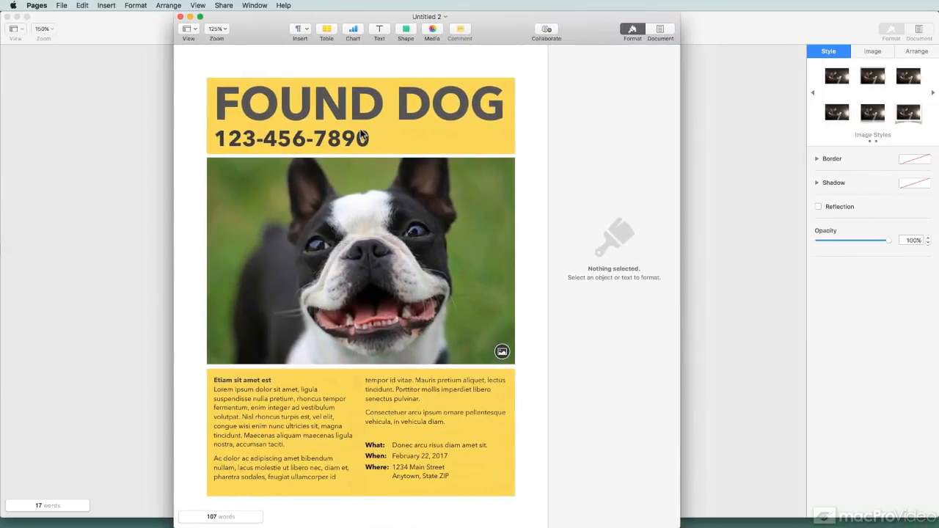
Check the flyer's separate text and image objects, and replace the dog photo with the keyboard player's photo
click(392, 397)
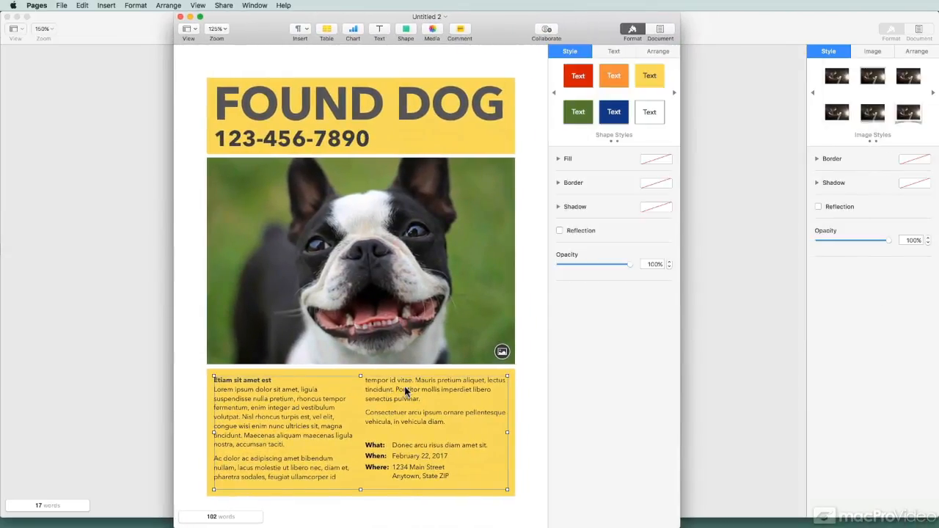
click(380, 108)
click(375, 213)
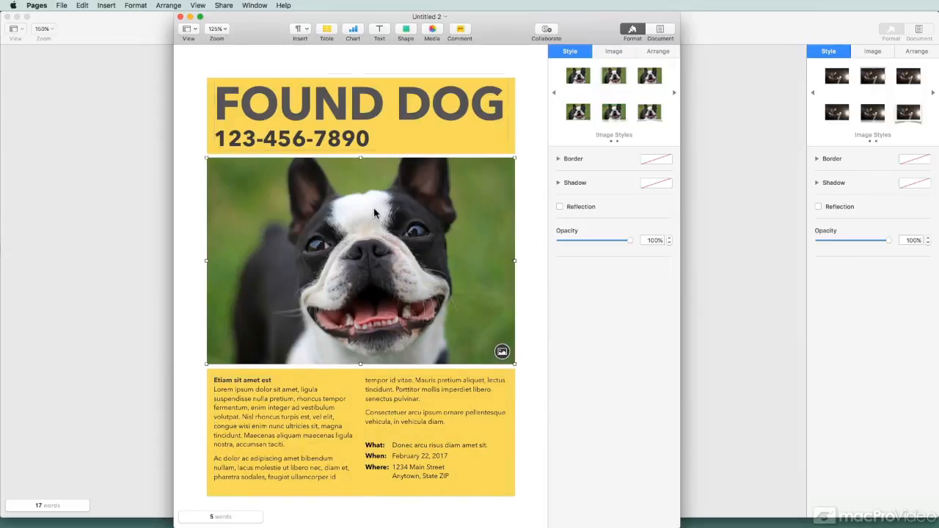
click(529, 242)
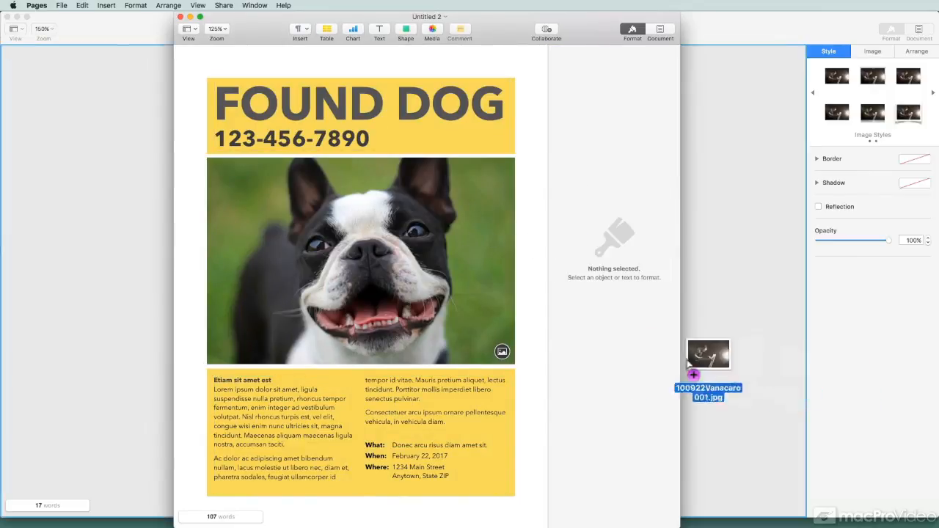
drag(709, 352, 371, 256)
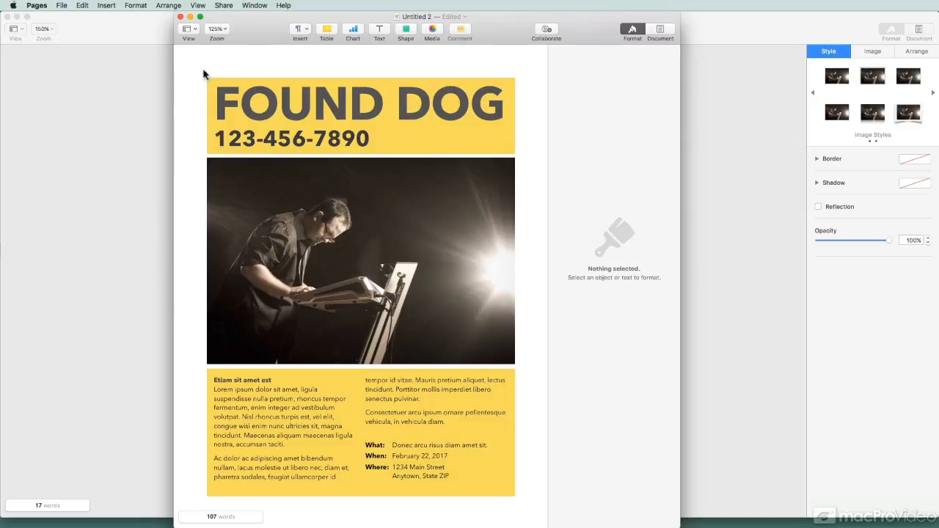
Close the flyer document and delete it instead of saving
click(181, 17)
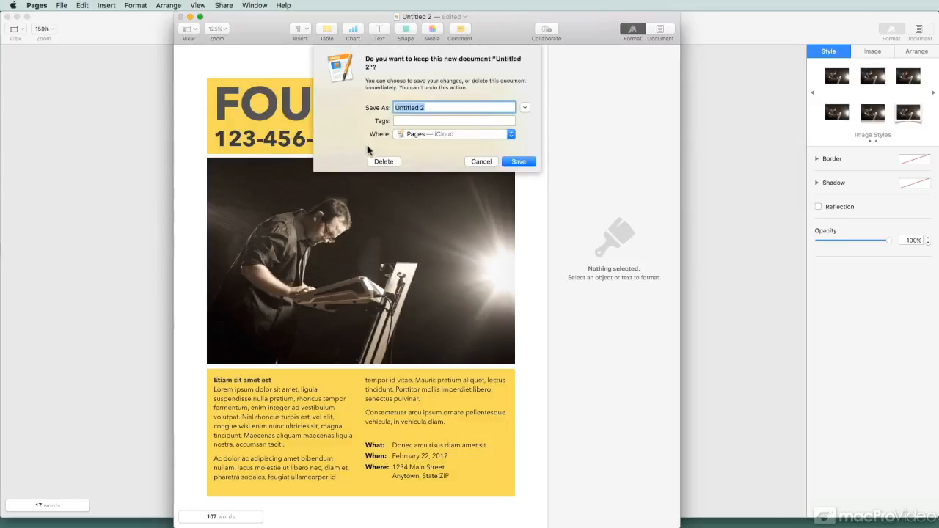
click(379, 159)
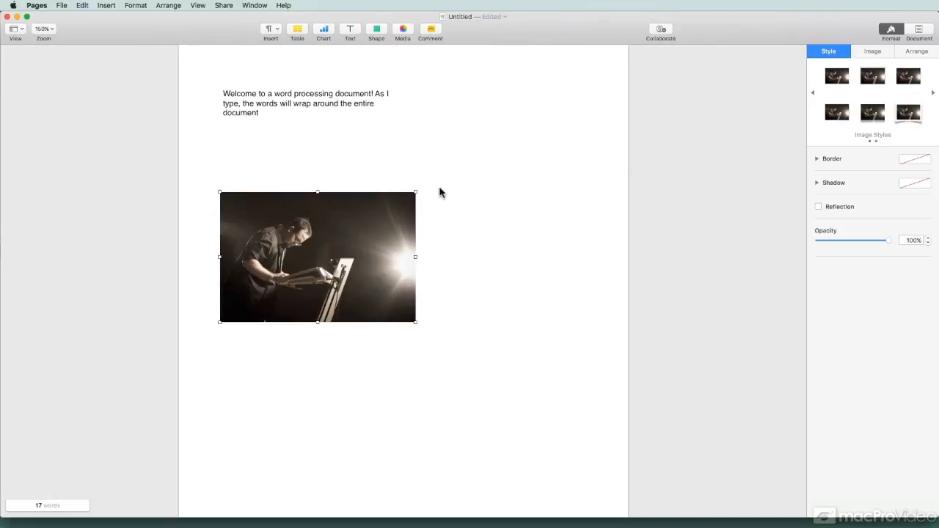